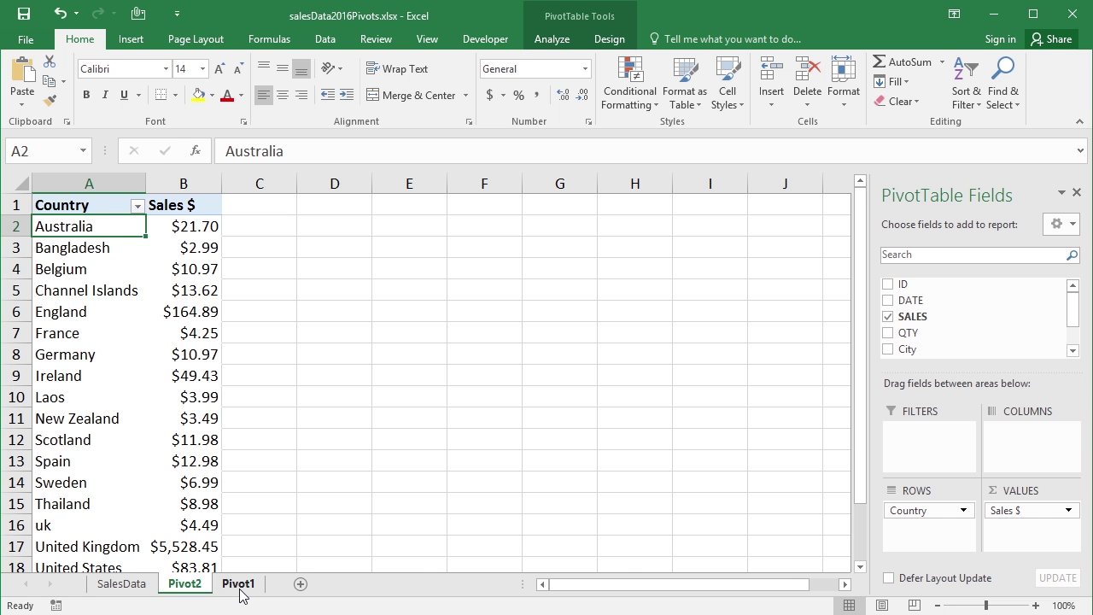
Look over the Pivot1, Pivot2 and SalesData worksheets, ending on Pivot2
{"action": "left_click", "coordinate": [239, 586]}
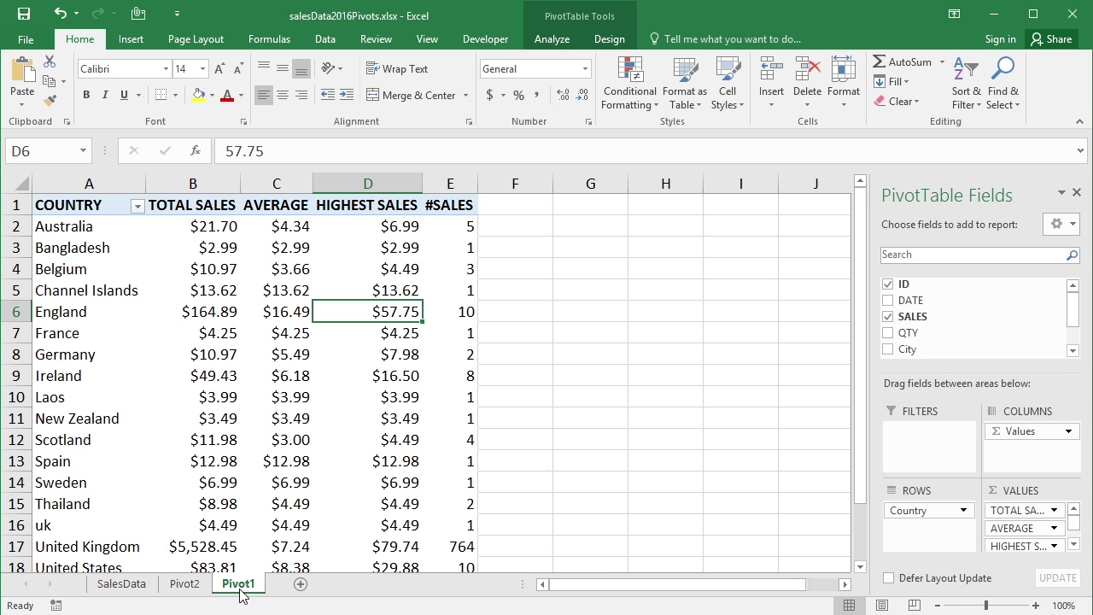
{"action": "left_click", "coordinate": [176, 586]}
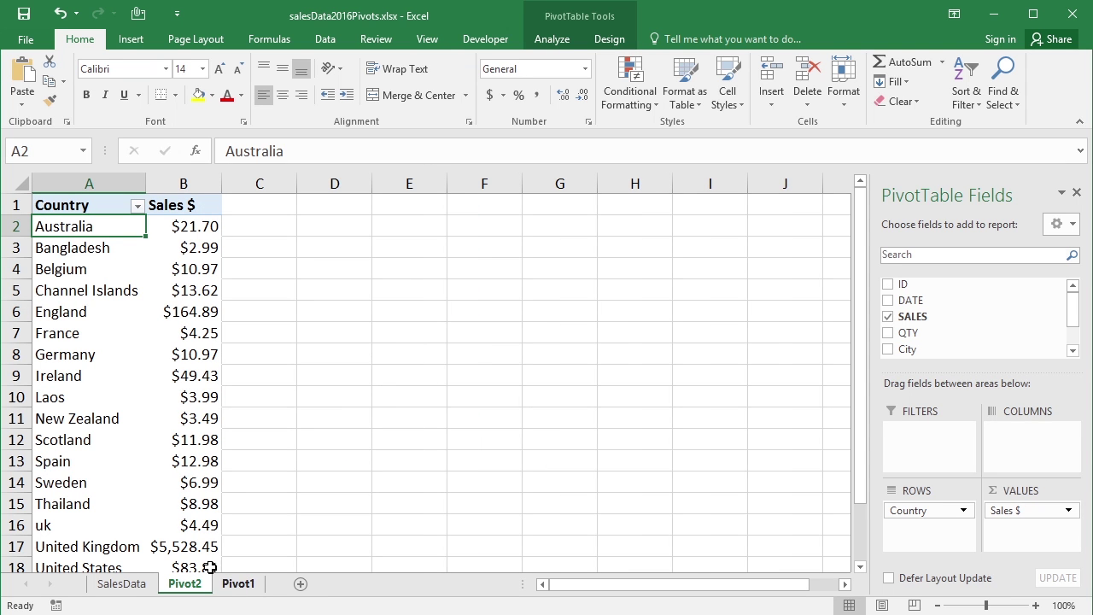
{"action": "left_click", "coordinate": [130, 584]}
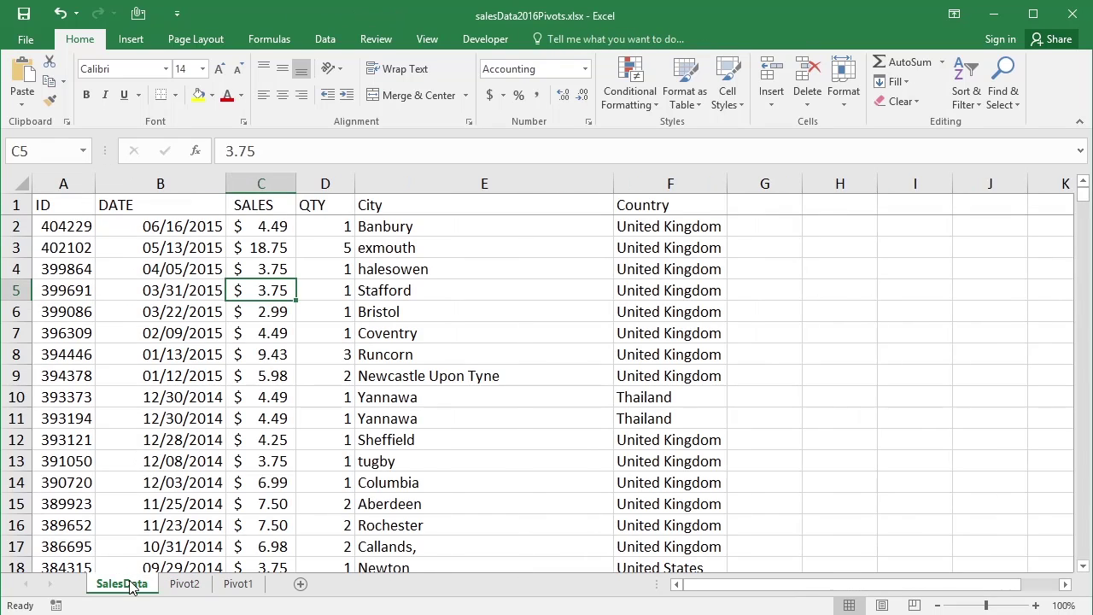
{"action": "left_click", "coordinate": [184, 584]}
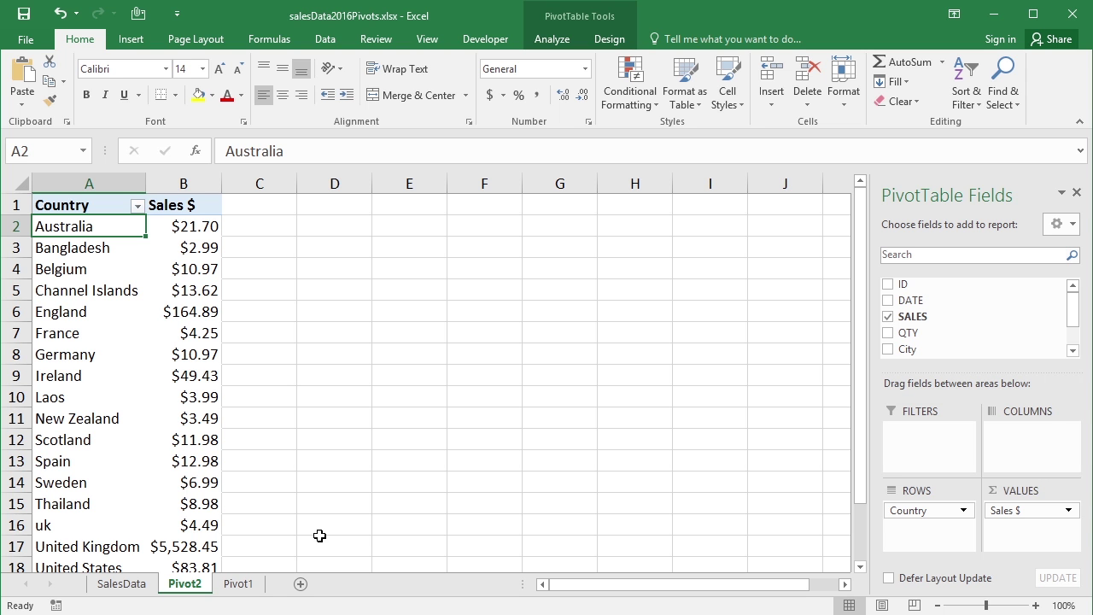
Move the Country and Sales $ pivot table from the Pivot2 sheet to cell H3 of the existing Pivot1 worksheet
{"action": "left_click", "coordinate": [78, 356]}
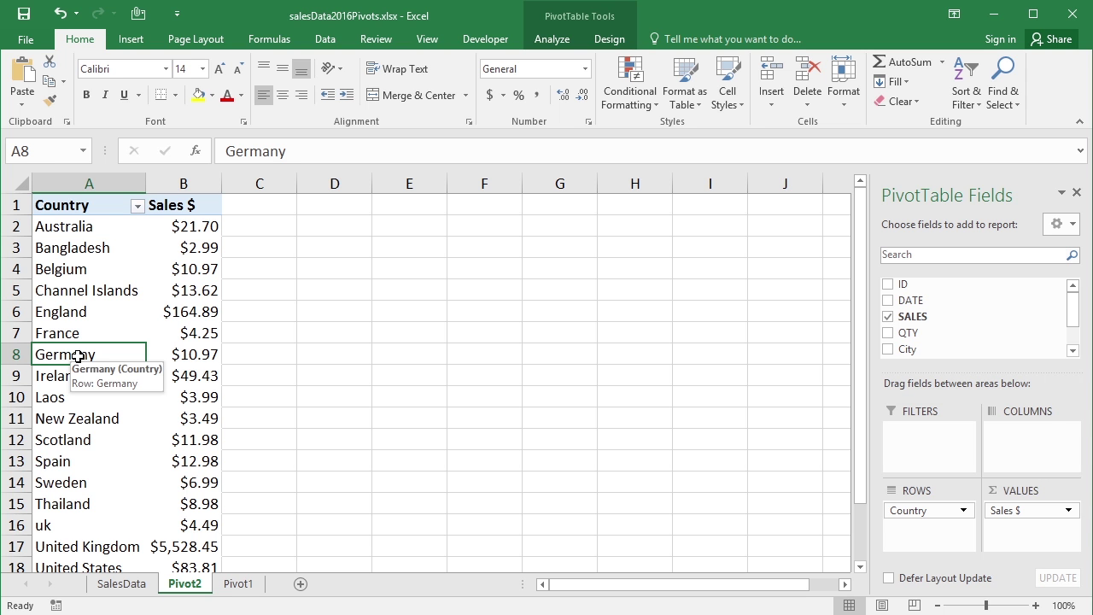
{"action": "left_click", "coordinate": [559, 44]}
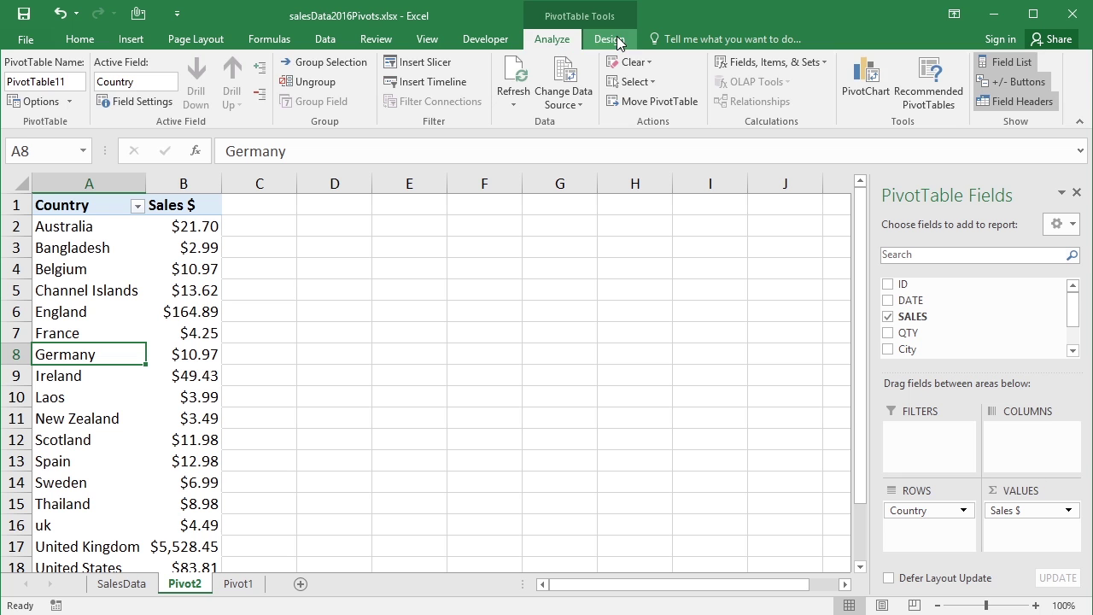
{"action": "left_click", "coordinate": [615, 40]}
{"action": "left_click", "coordinate": [563, 39]}
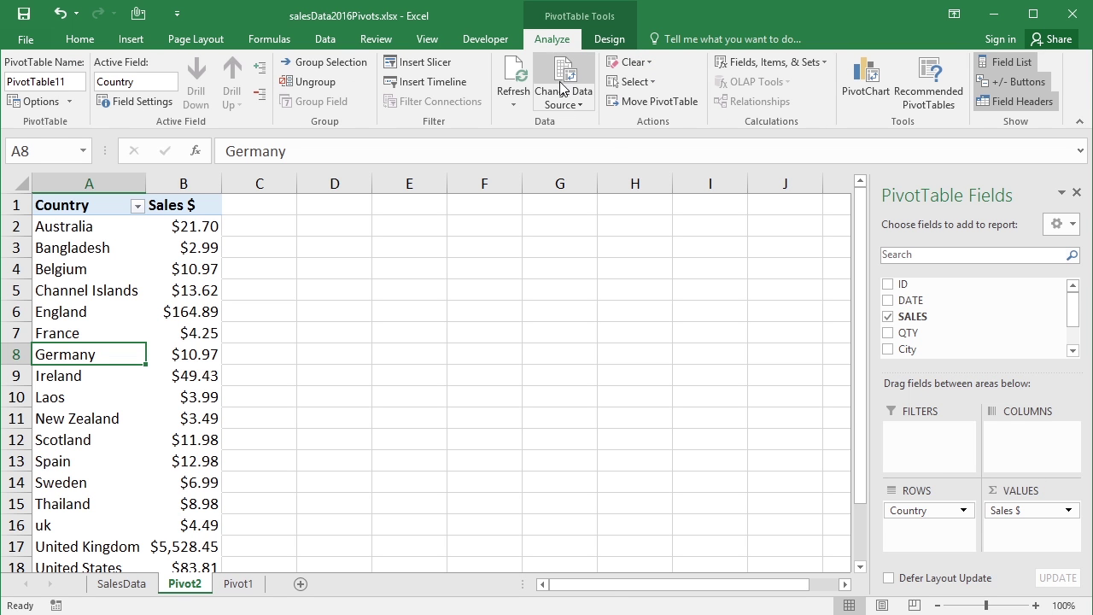
{"action": "left_click", "coordinate": [647, 103]}
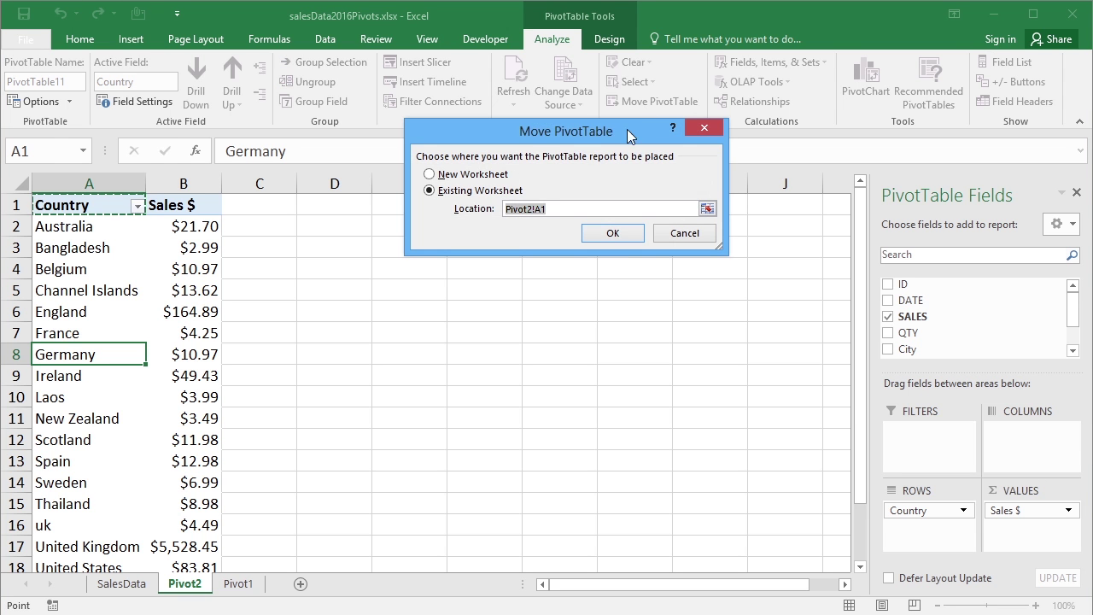
{"action": "left_click_drag", "start_coordinate": [579, 140], "coordinate": [567, 201]}
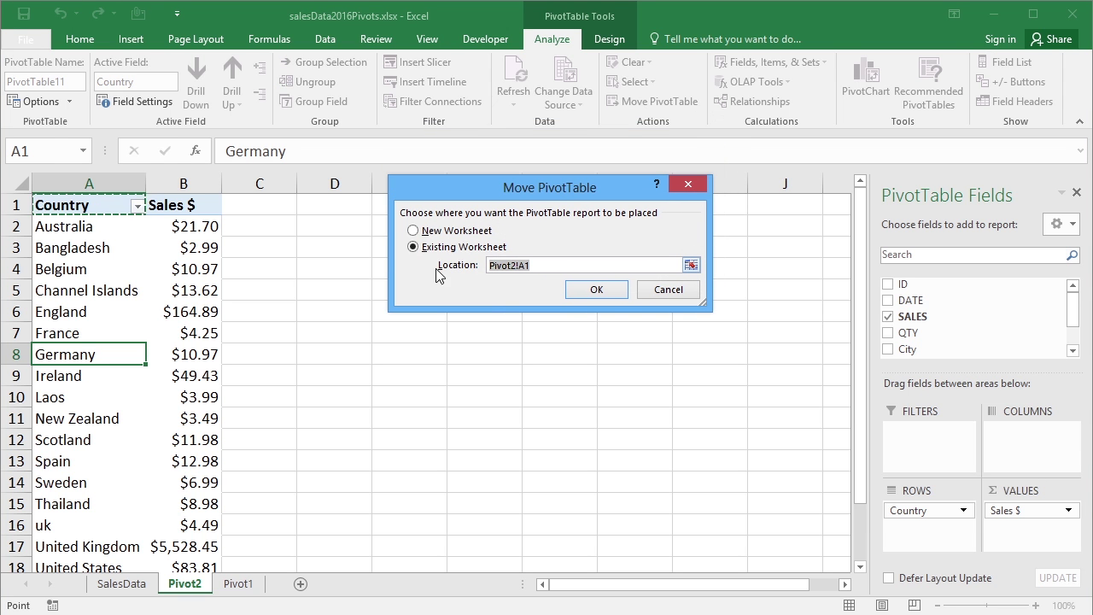
{"action": "left_click", "coordinate": [415, 232]}
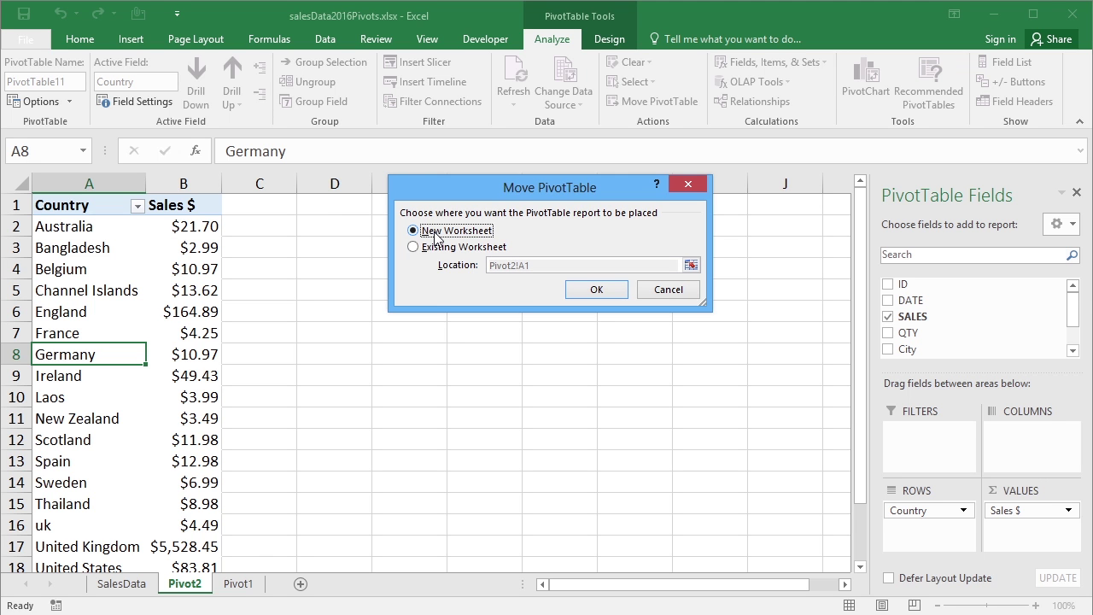
{"action": "left_click", "coordinate": [461, 248]}
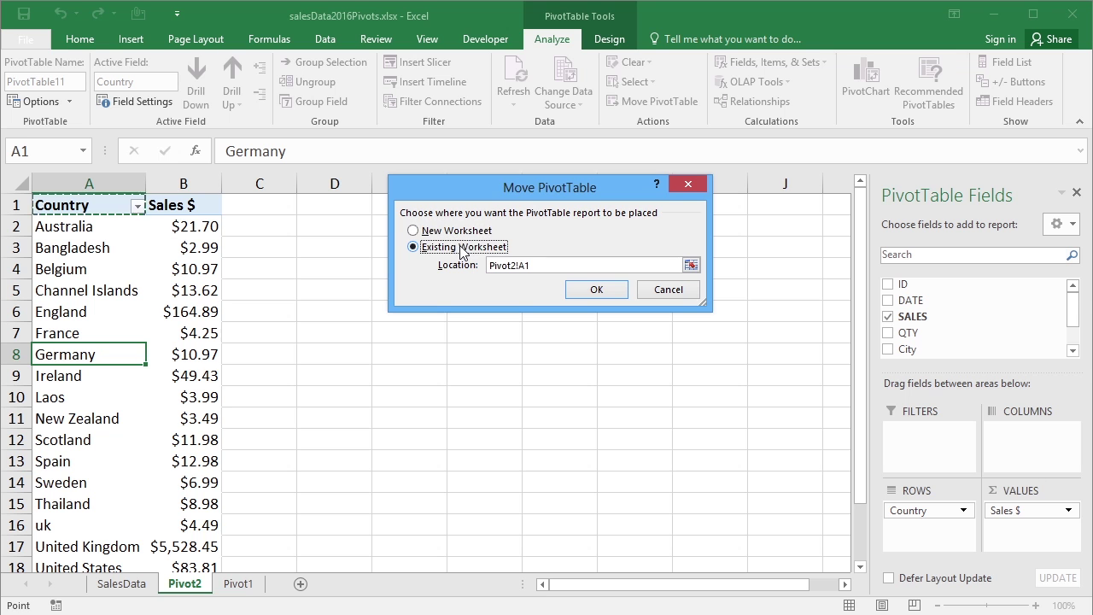
{"action": "left_click", "coordinate": [691, 265]}
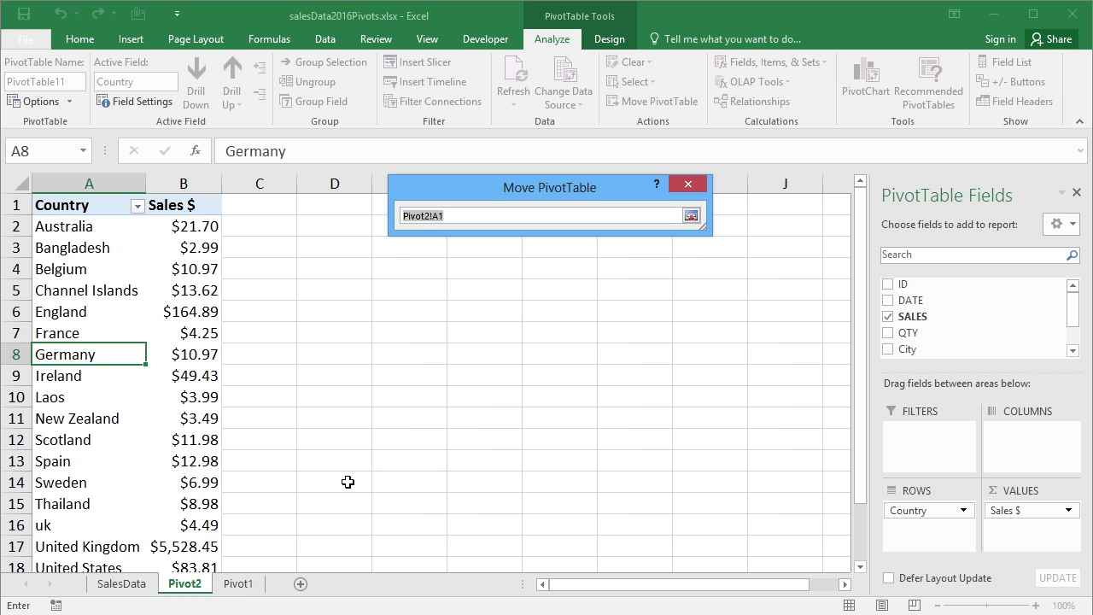
{"action": "left_click", "coordinate": [236, 589]}
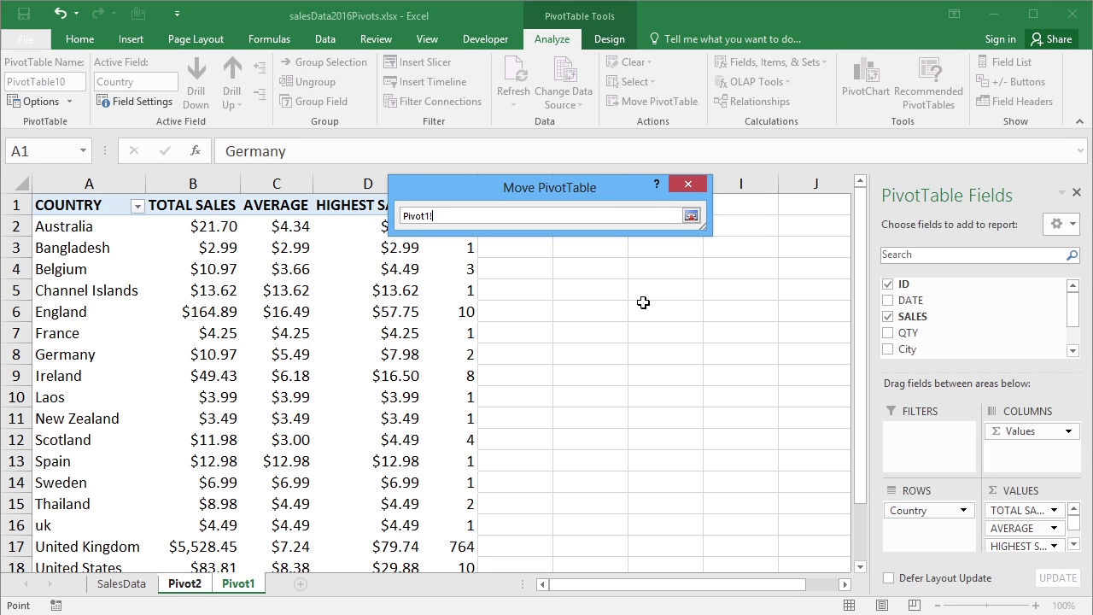
{"action": "left_click", "coordinate": [681, 243]}
{"action": "left_click", "coordinate": [691, 215]}
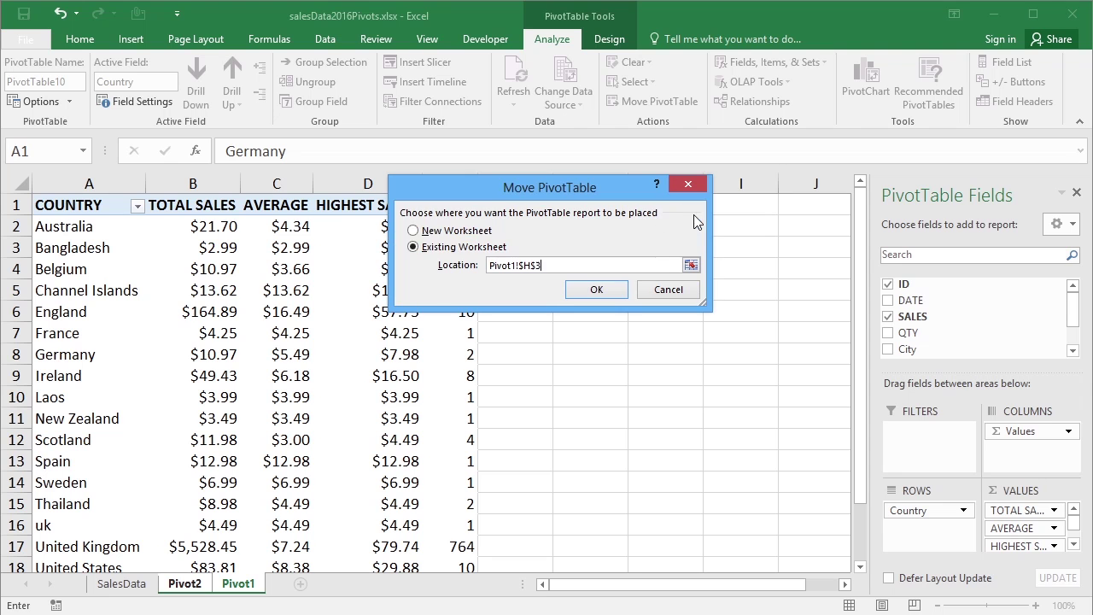
{"action": "left_click", "coordinate": [613, 289]}
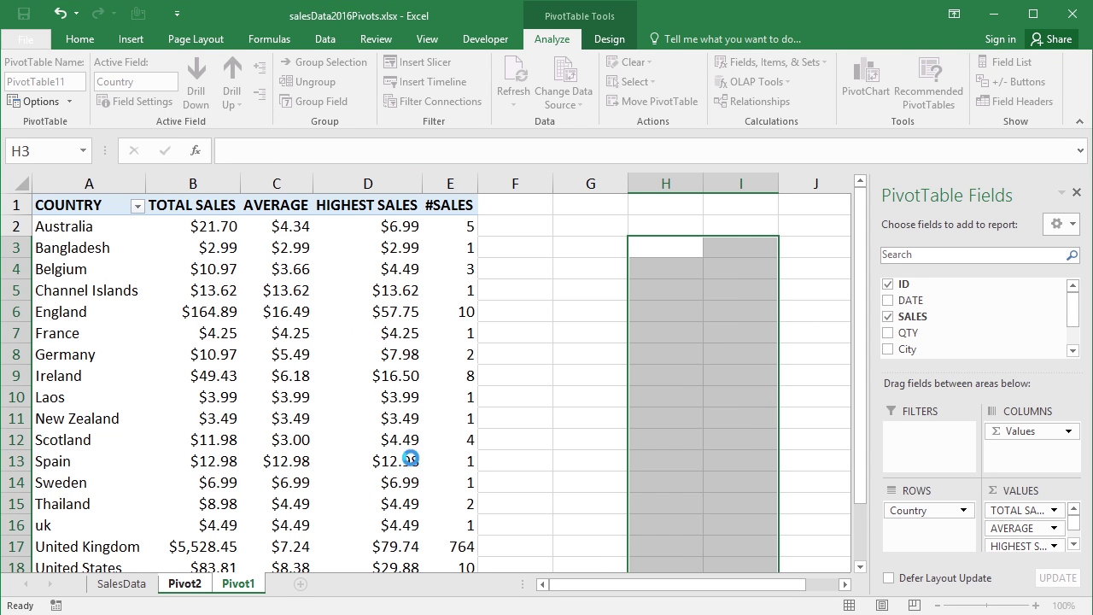
Check the Pivot2 sheet, and autofit column H on the Pivot1 sheet to its country names
{"action": "left_click", "coordinate": [191, 588]}
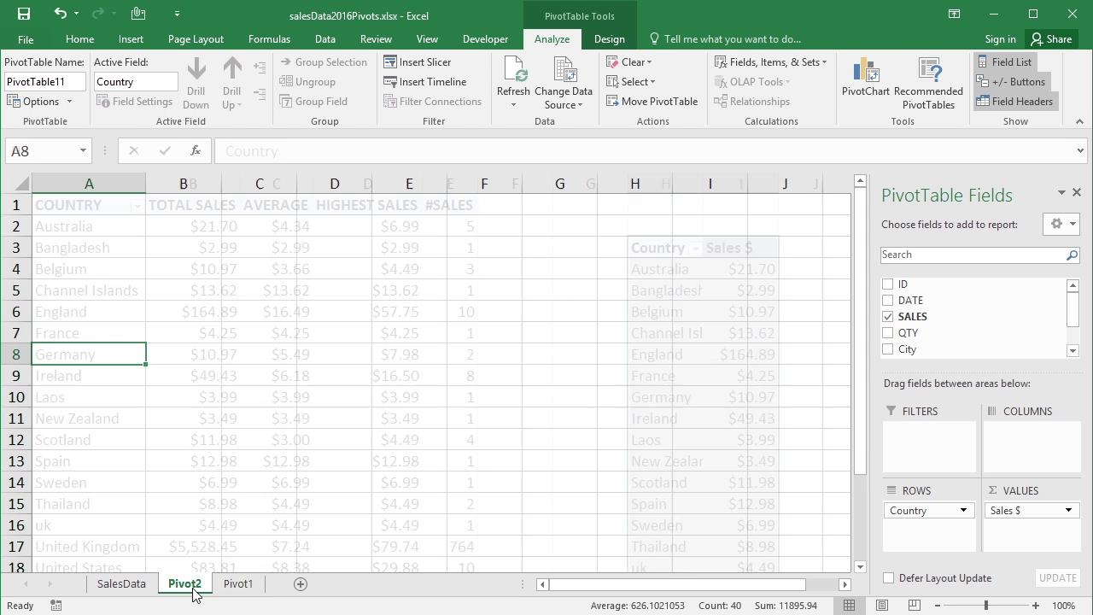
{"action": "left_click", "coordinate": [239, 587]}
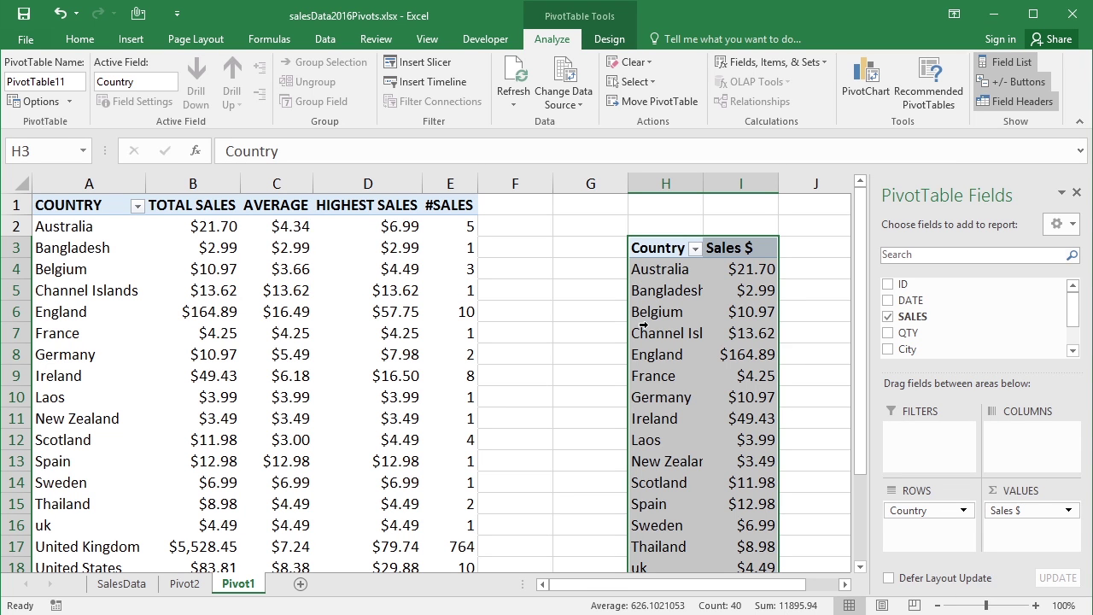
{"action": "double_click", "coordinate": [704, 176]}
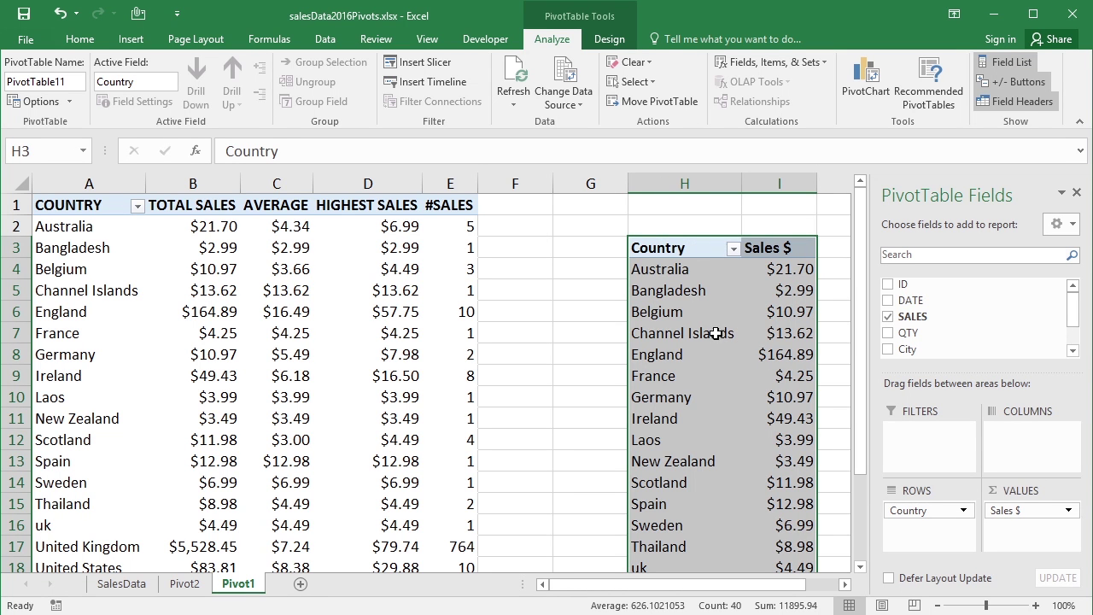
{"action": "left_click_drag", "start_coordinate": [860, 308], "coordinate": [830, 310]}
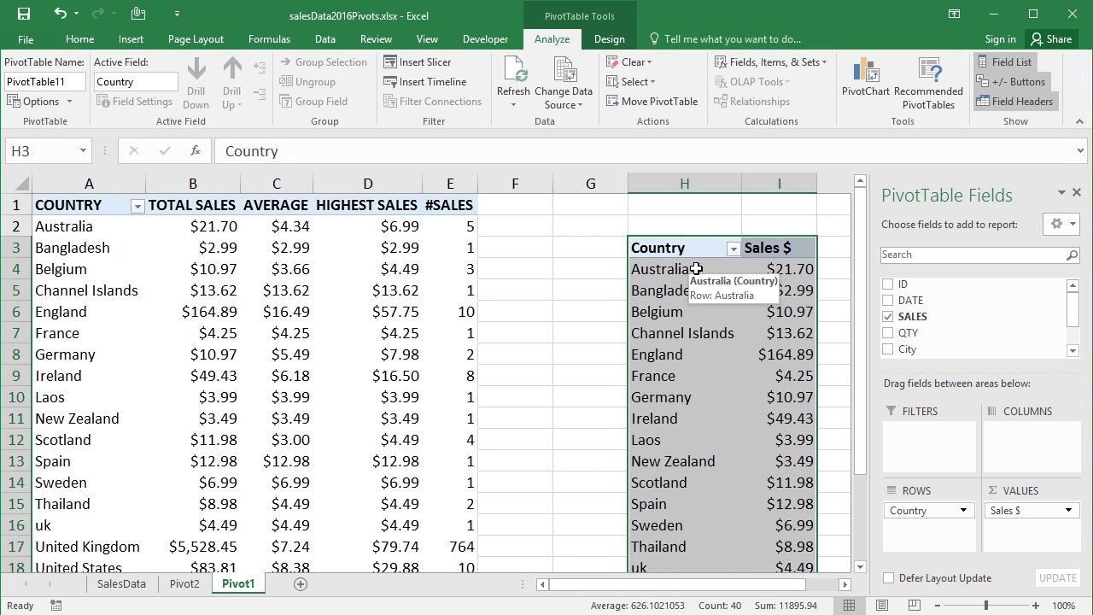
Move the Country and Sales $ pivot table from the Pivot1 sheet to cell A1 of the existing Pivot2 worksheet
{"action": "left_click", "coordinate": [662, 312]}
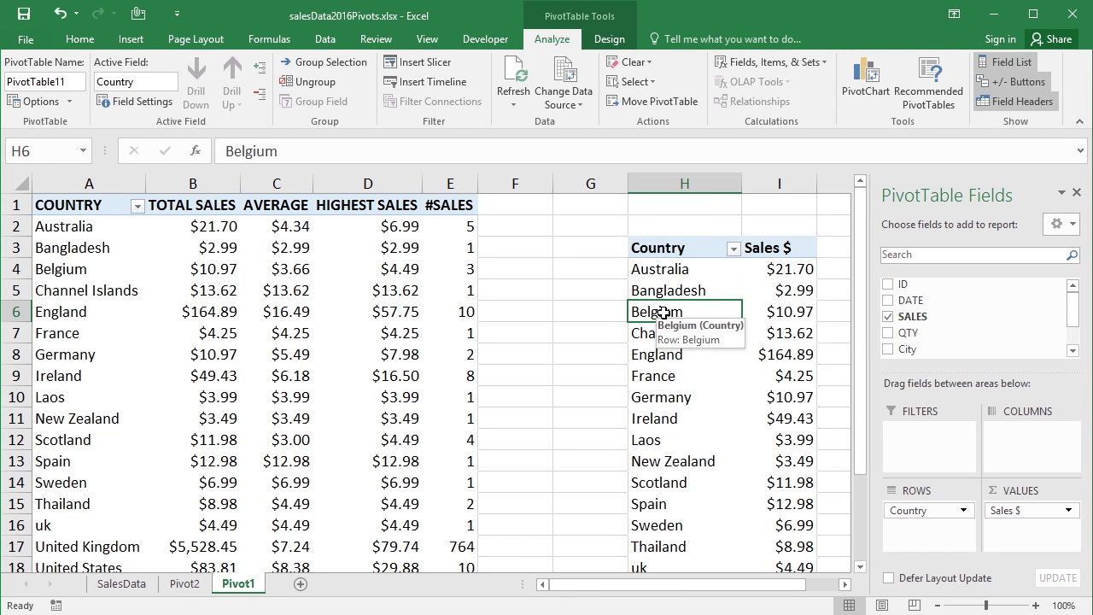
{"action": "left_click", "coordinate": [650, 101]}
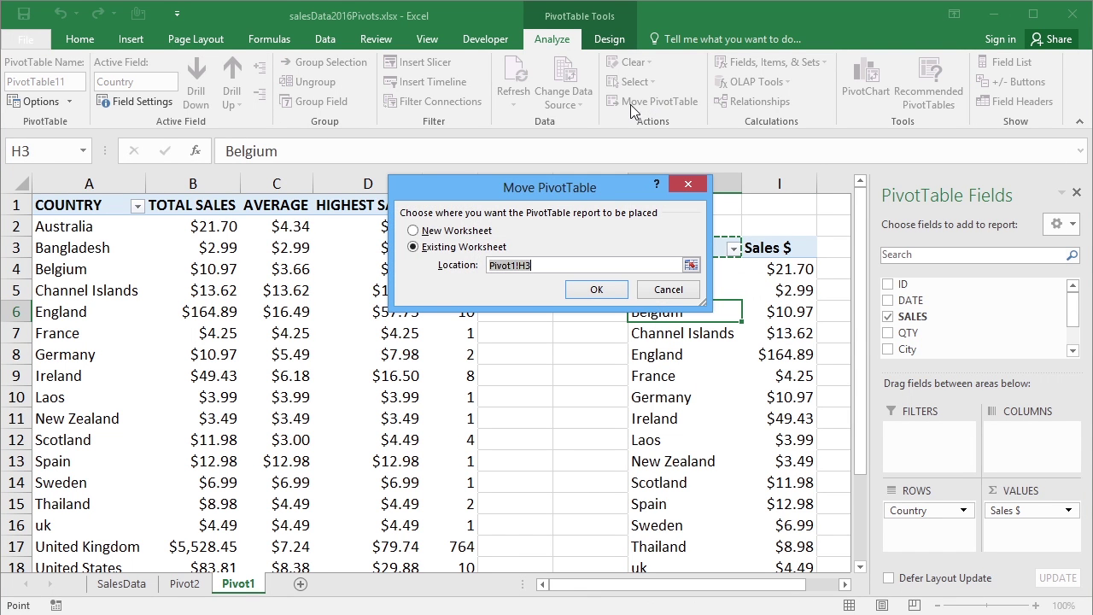
{"action": "left_click", "coordinate": [427, 232]}
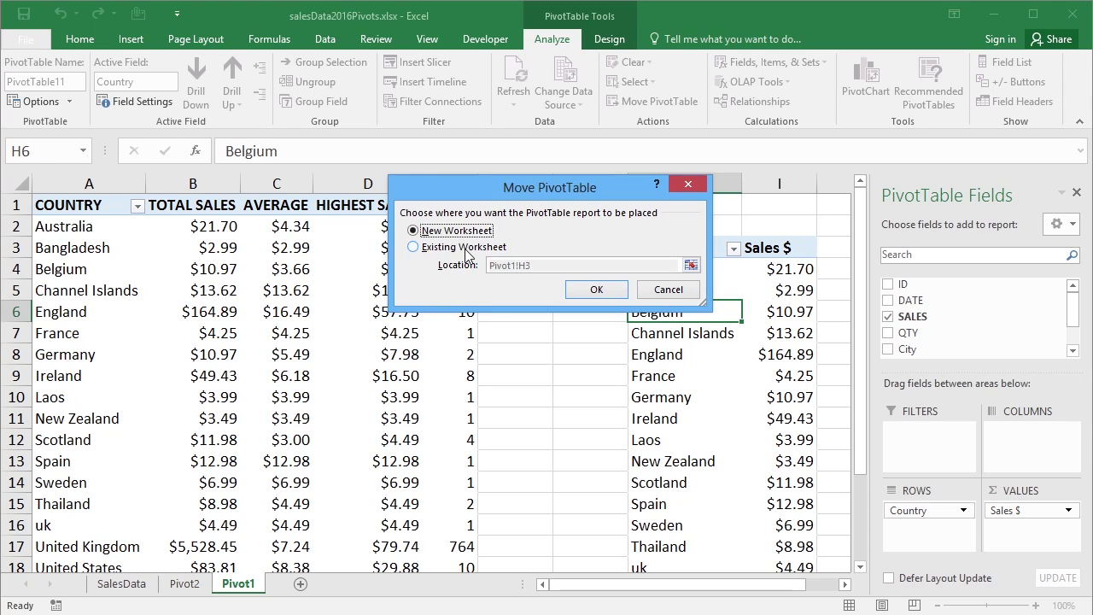
{"action": "left_click", "coordinate": [465, 248]}
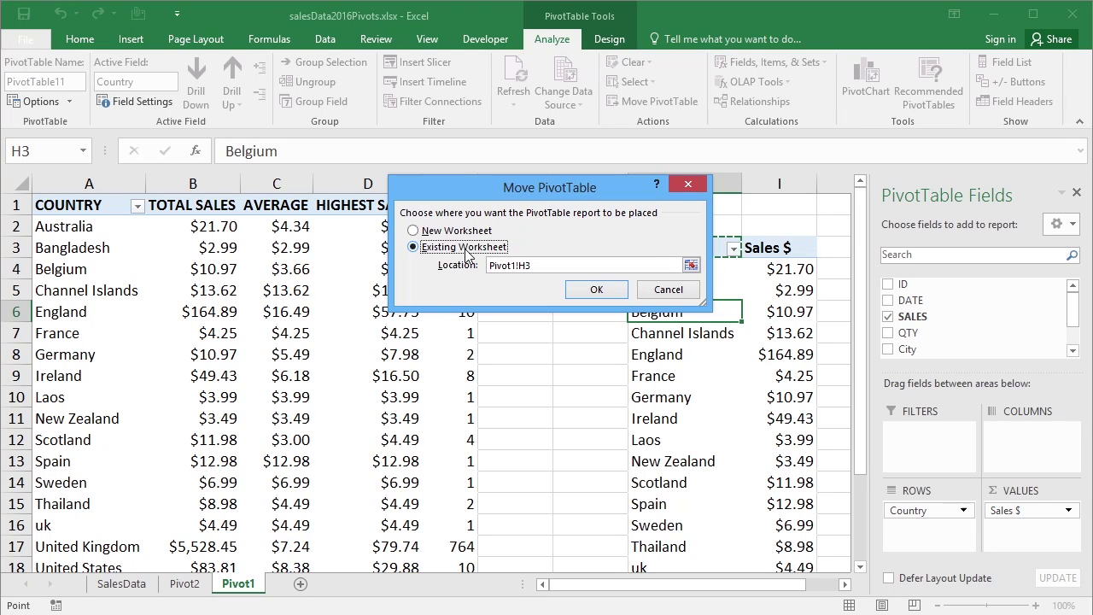
{"action": "left_click", "coordinate": [690, 265]}
{"action": "left_click", "coordinate": [184, 583]}
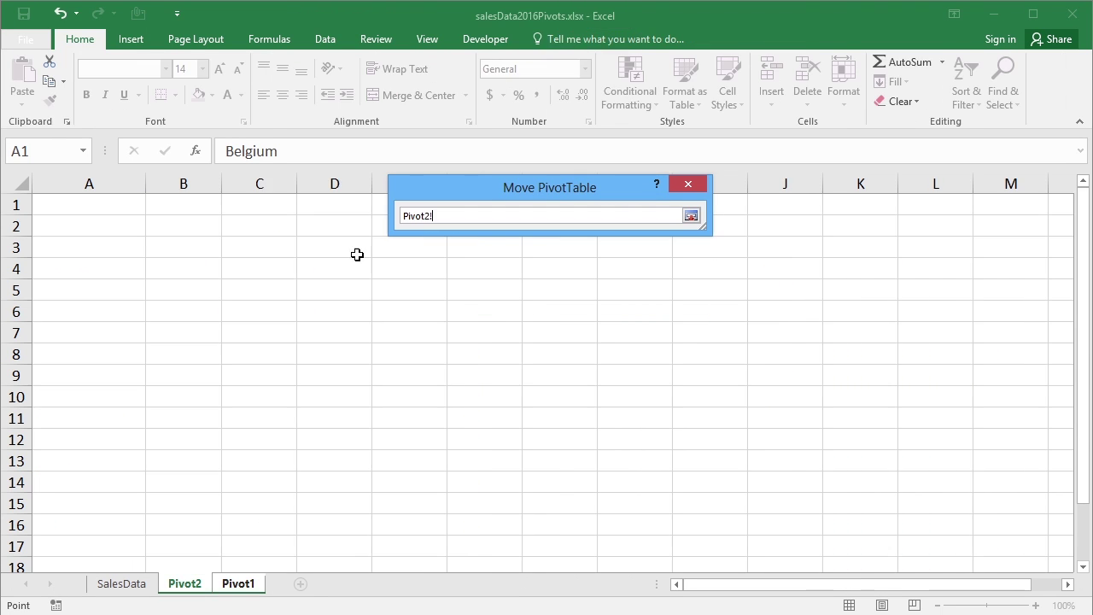
{"action": "left_click", "coordinate": [101, 205]}
{"action": "left_click", "coordinate": [690, 215]}
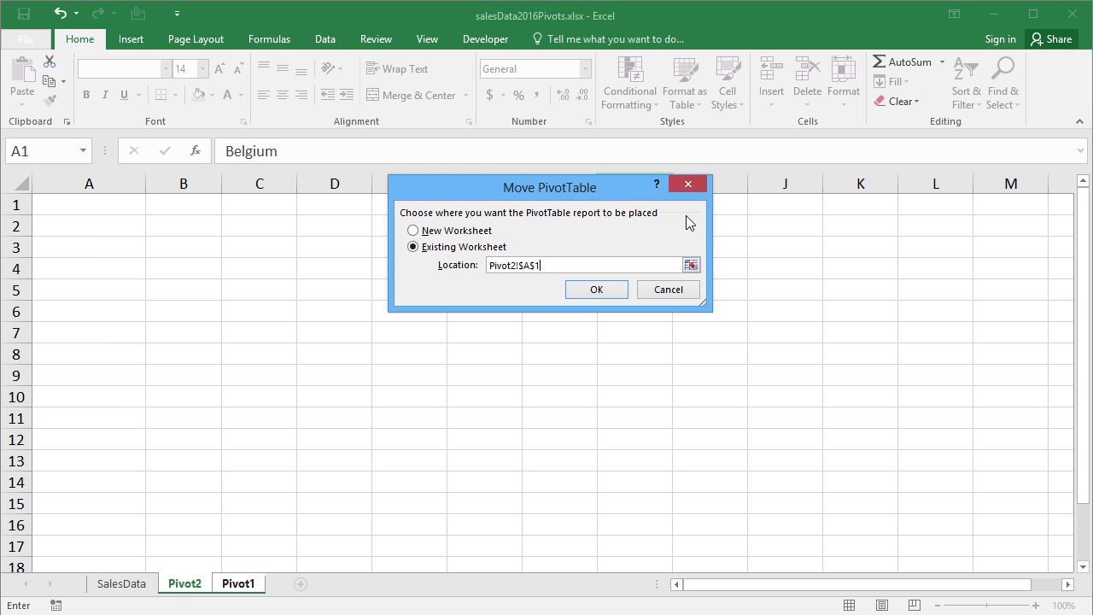
{"action": "left_click", "coordinate": [597, 289]}
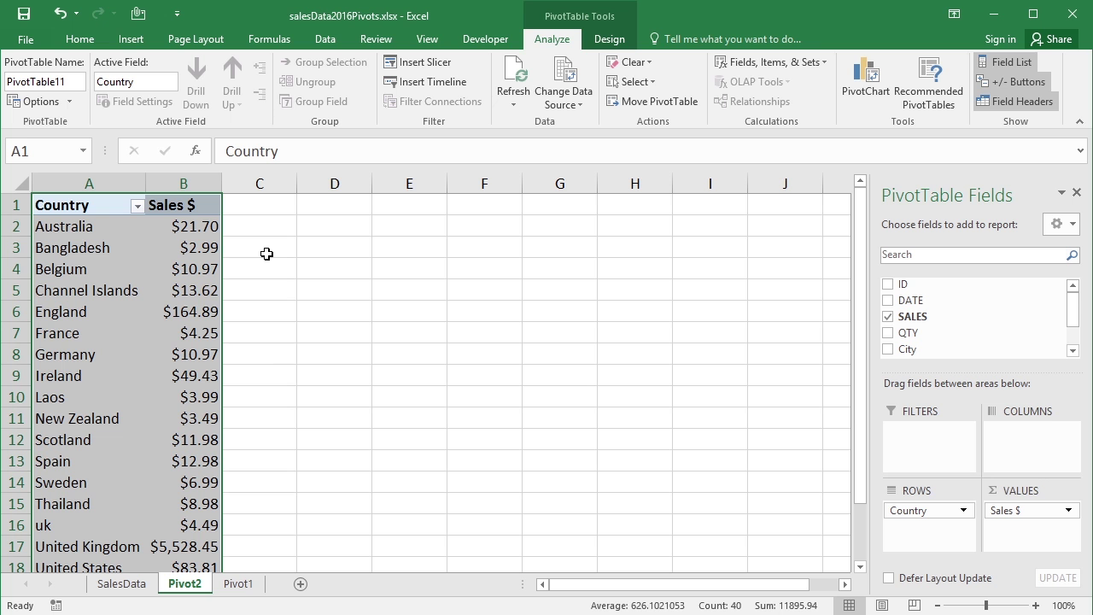
Delete the Pivot1 worksheet together with its pivot table
{"action": "left_click", "coordinate": [238, 584]}
{"action": "left_click", "coordinate": [185, 584]}
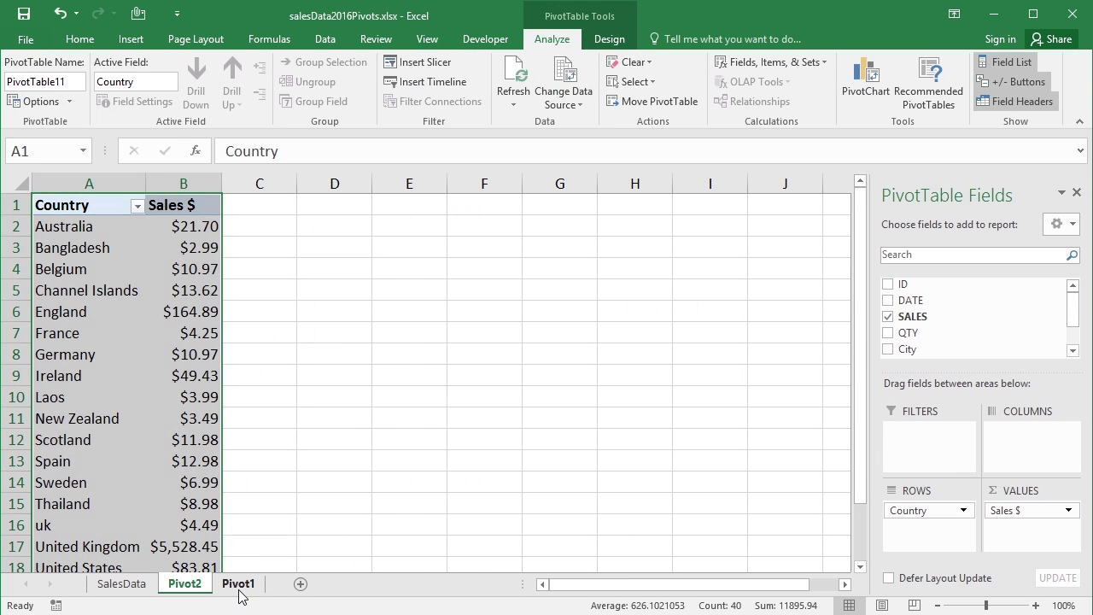
{"action": "left_click", "coordinate": [240, 587]}
{"action": "right_click", "coordinate": [246, 585]}
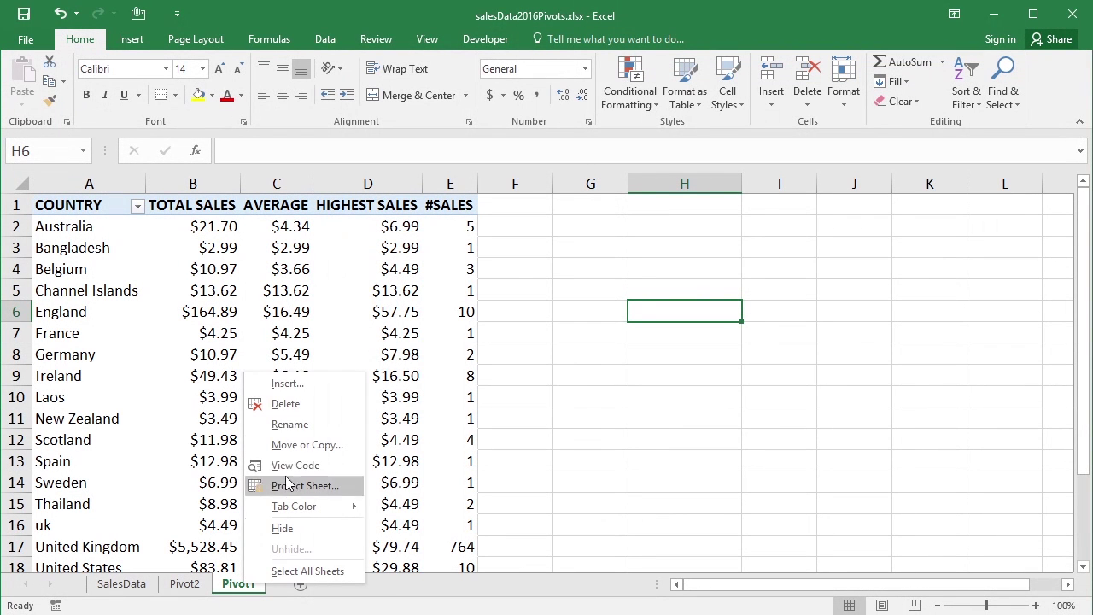
{"action": "left_click", "coordinate": [288, 405]}
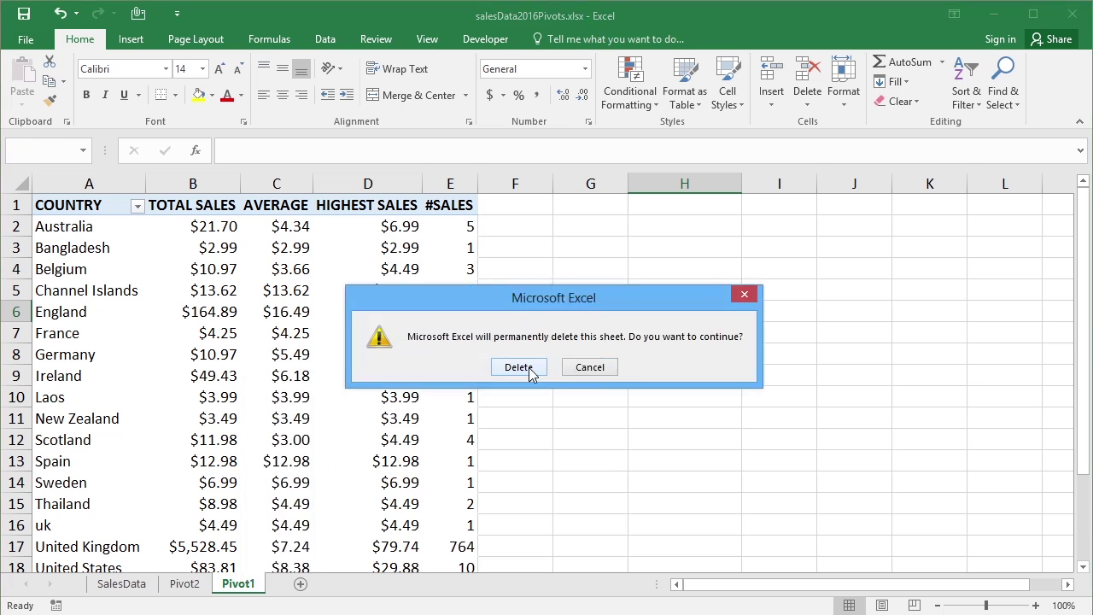
{"action": "left_click", "coordinate": [528, 367]}
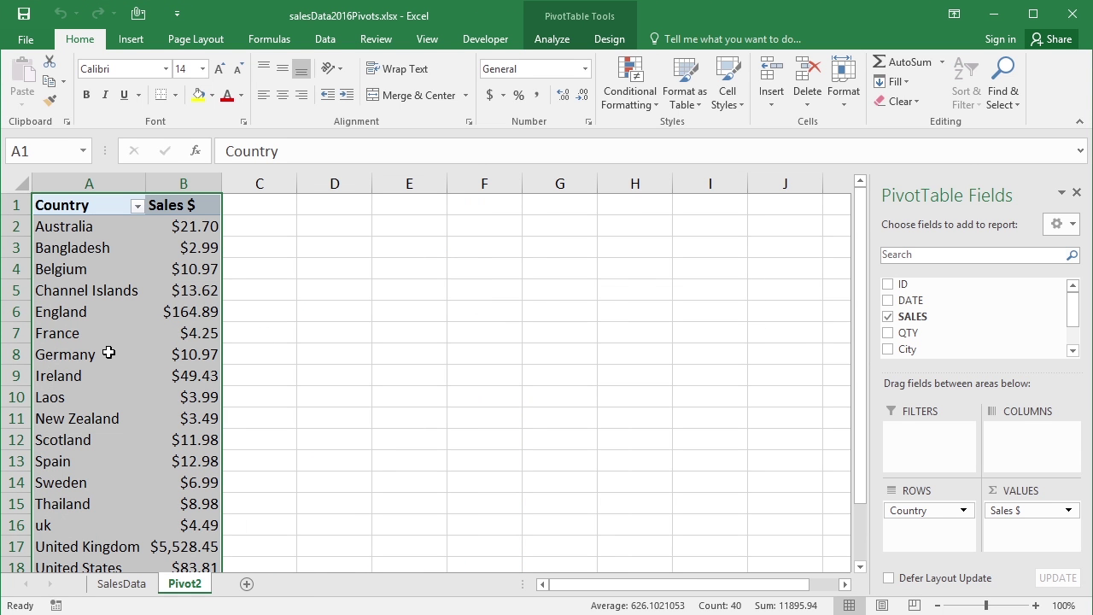
Clear all fields and data from the pivot table on the Pivot2 sheet
{"action": "left_click", "coordinate": [102, 348]}
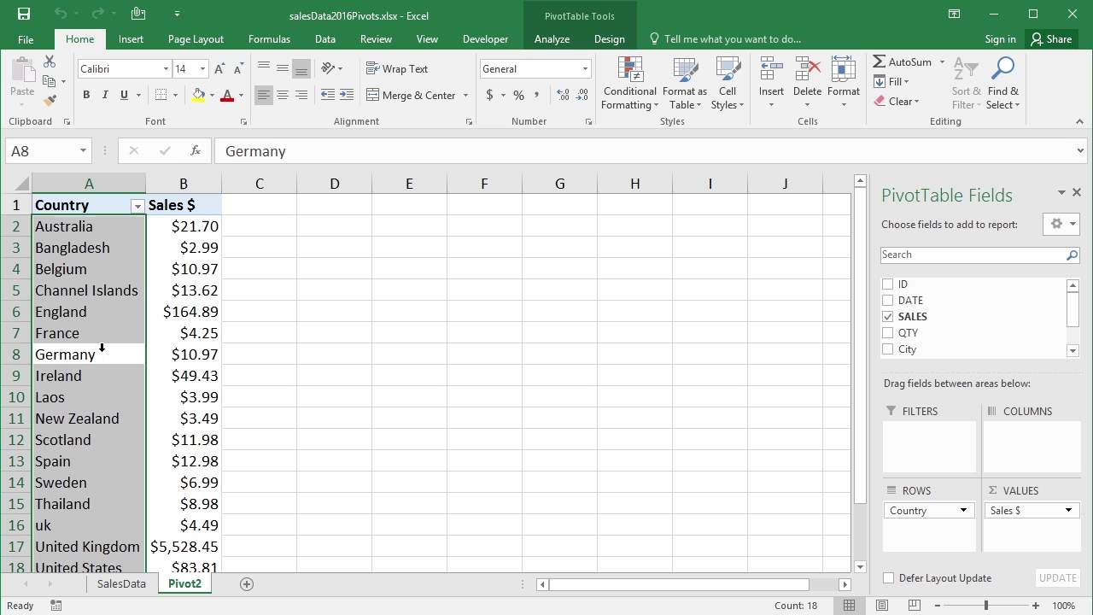
{"action": "left_click", "coordinate": [562, 38]}
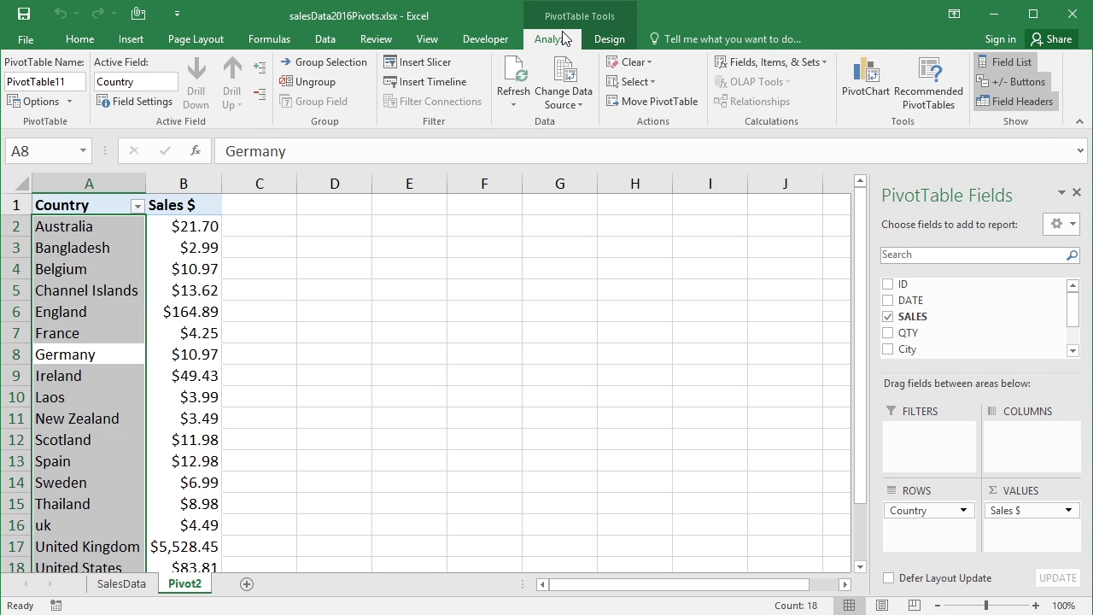
{"action": "left_click", "coordinate": [648, 66]}
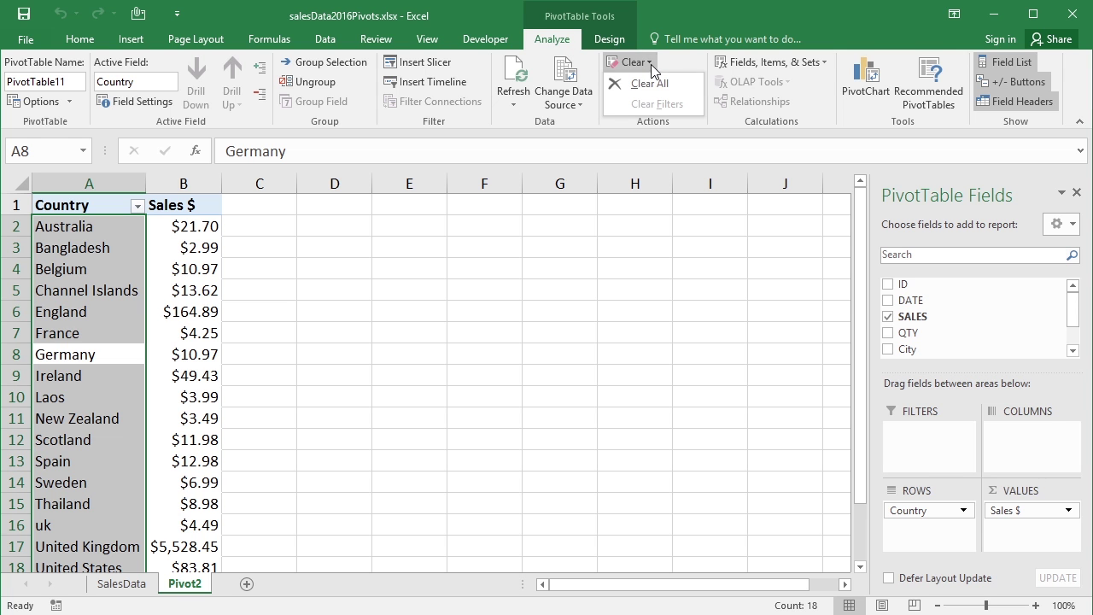
{"action": "left_click", "coordinate": [650, 64]}
{"action": "left_click", "coordinate": [652, 82]}
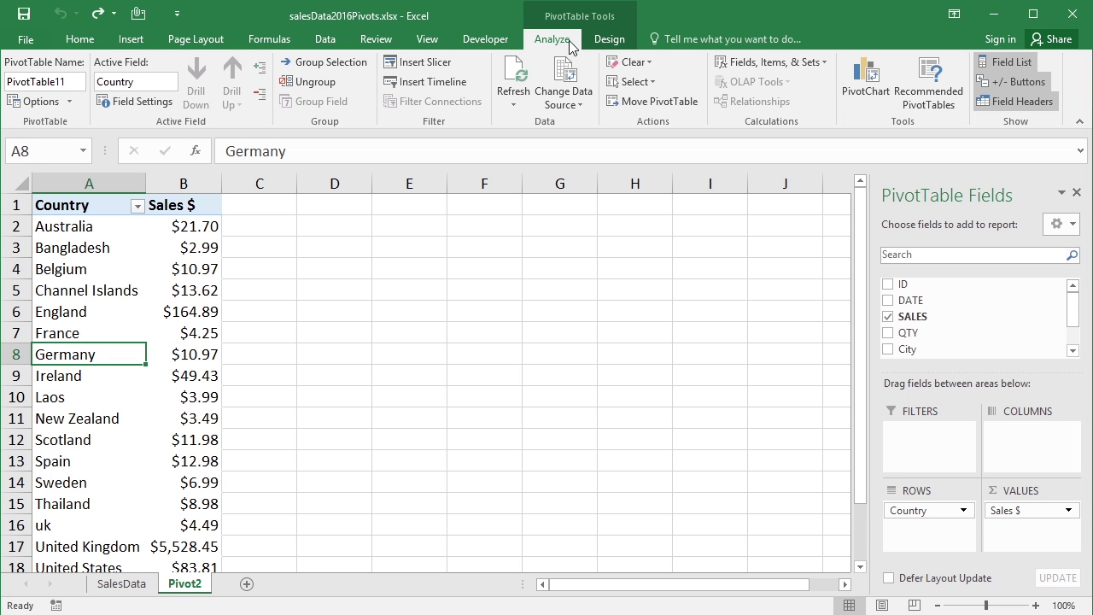
Try to clear all fields and data from the Country and Sales $ pivot table on the Pivot2 sheet, and undo the clearing
{"action": "left_click", "coordinate": [647, 65]}
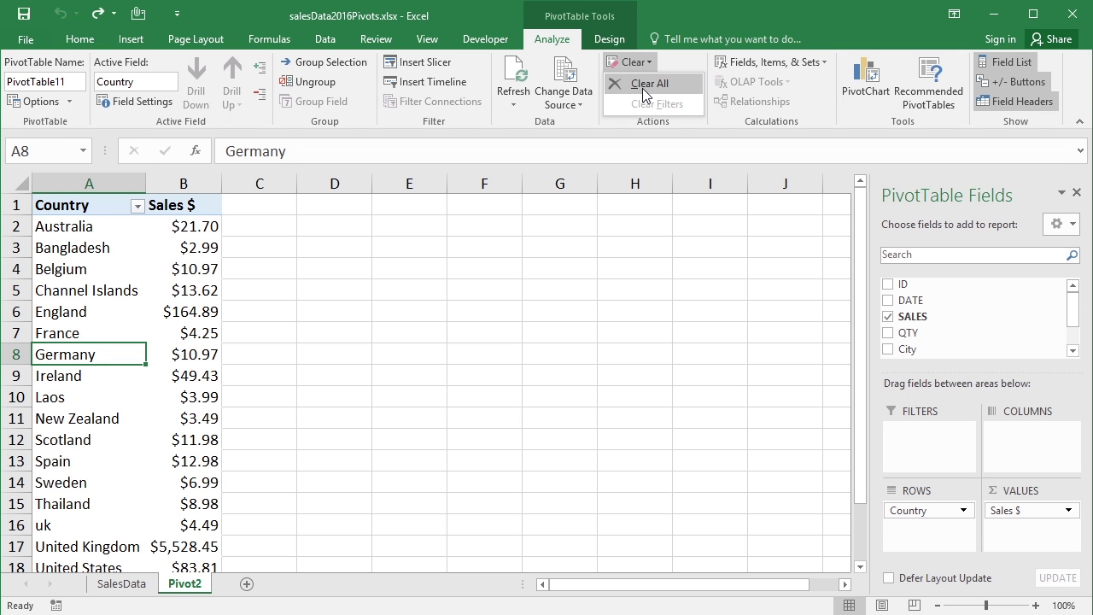
{"action": "left_click", "coordinate": [646, 86]}
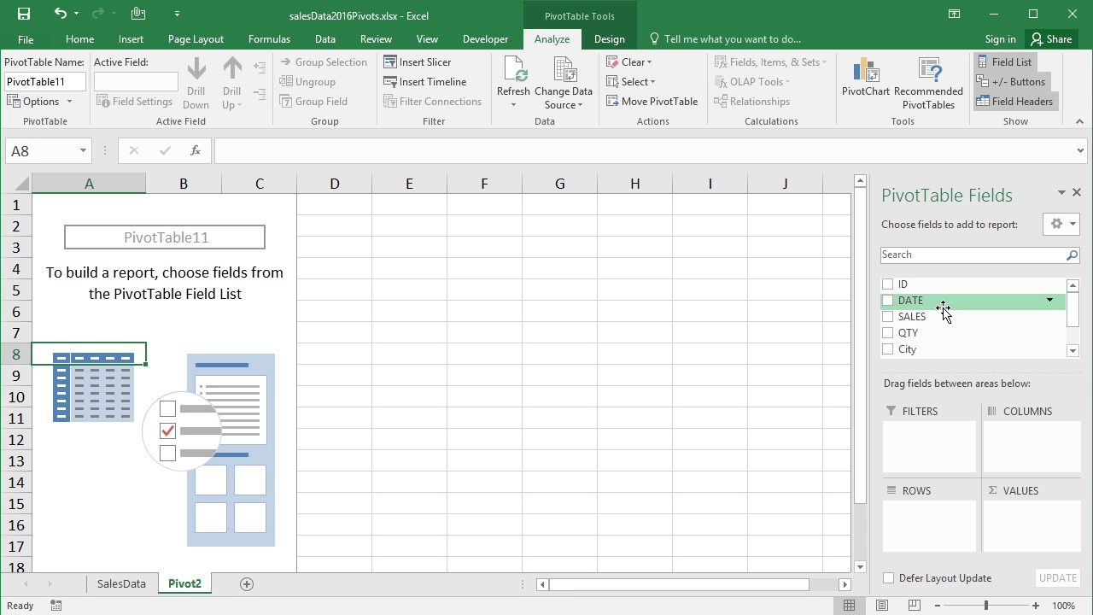
{"action": "left_click", "coordinate": [60, 12]}
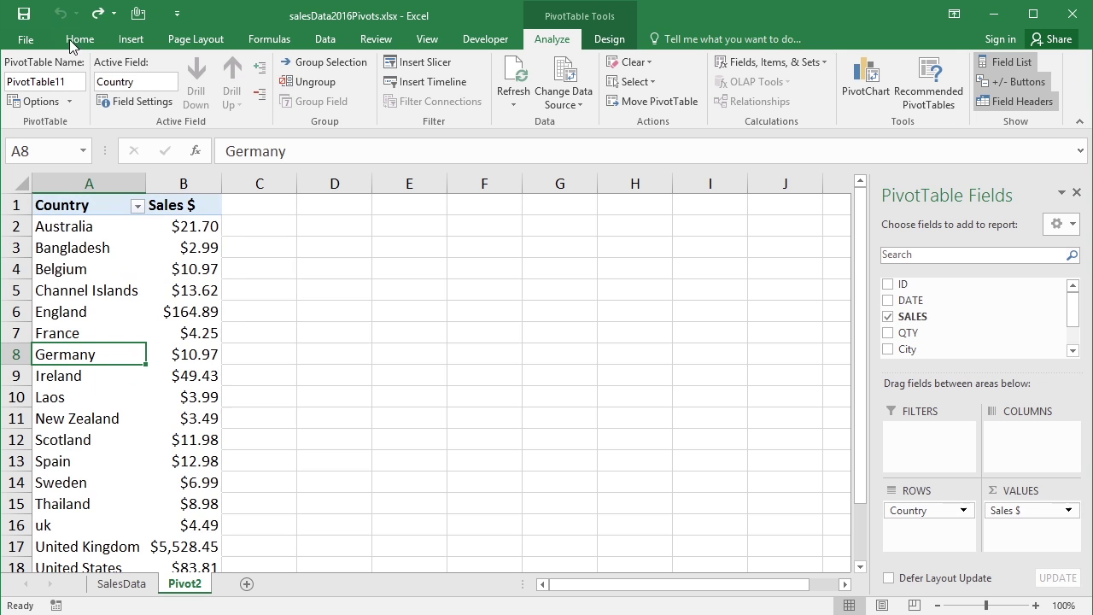
Select the entire Country and Sales $ pivot table on the Pivot2 sheet and delete it from the worksheet
{"action": "left_click", "coordinate": [654, 81]}
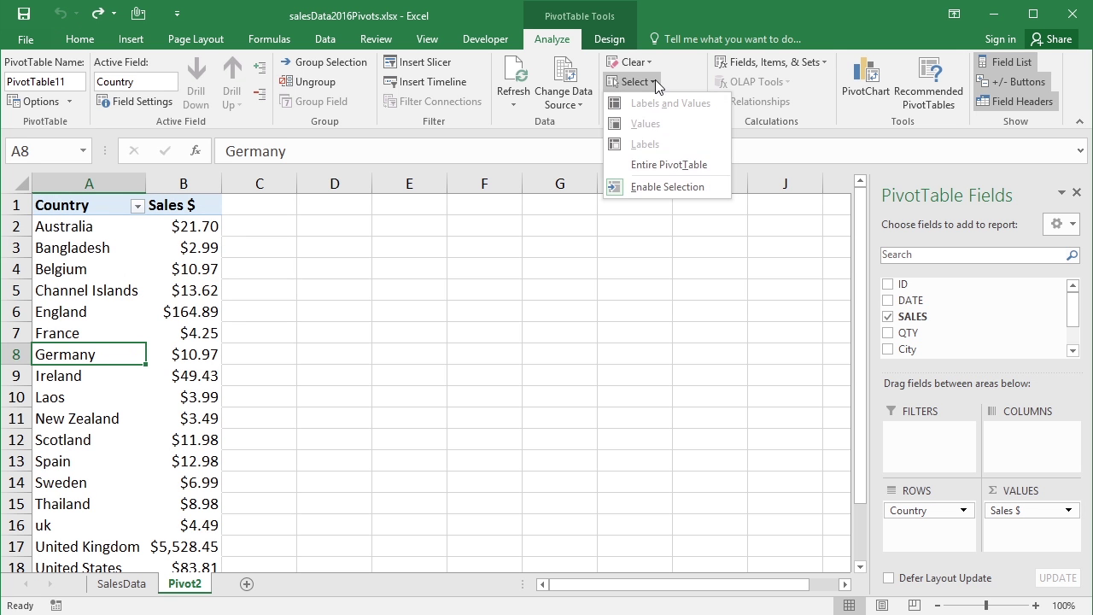
{"action": "left_click", "coordinate": [644, 159]}
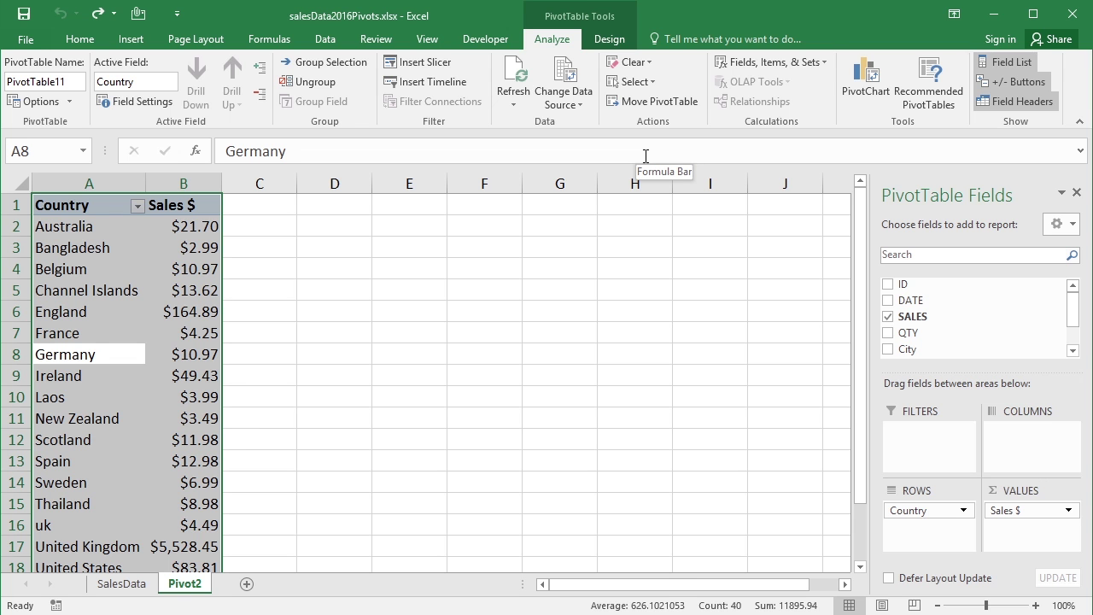
{"action": "key", "text": "Delete"}
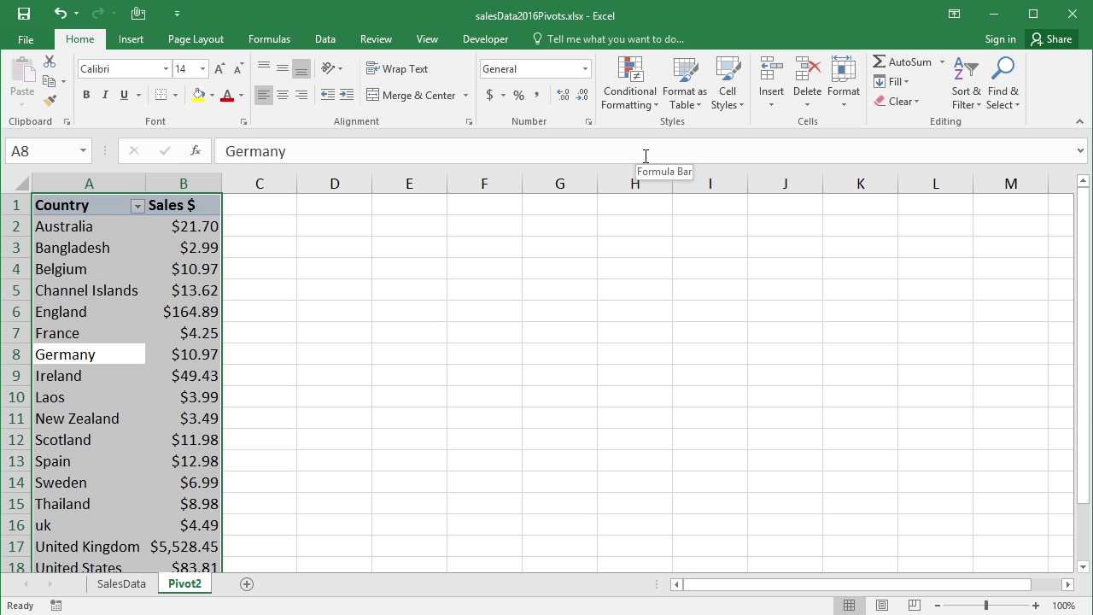
{"action": "key", "text": "Delete"}
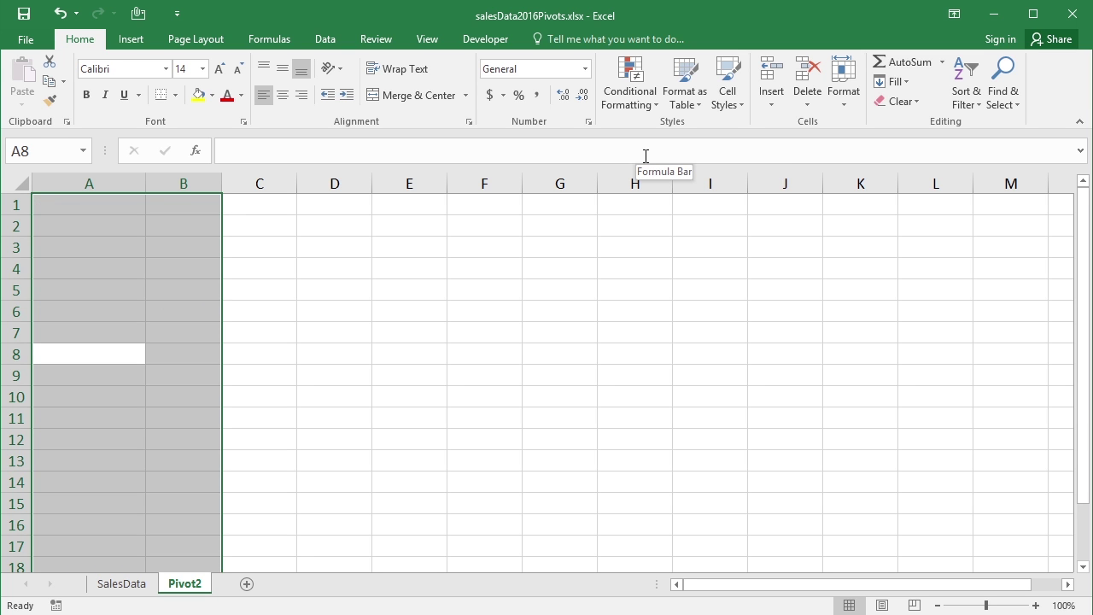